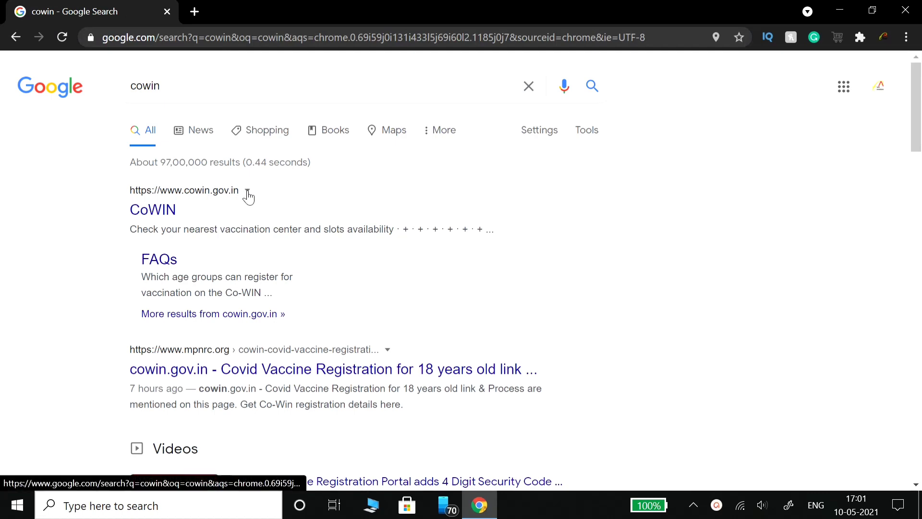
- Open the official CoWIN site and go to its self-registration sign-in page in a new tab
left_click(167, 213)
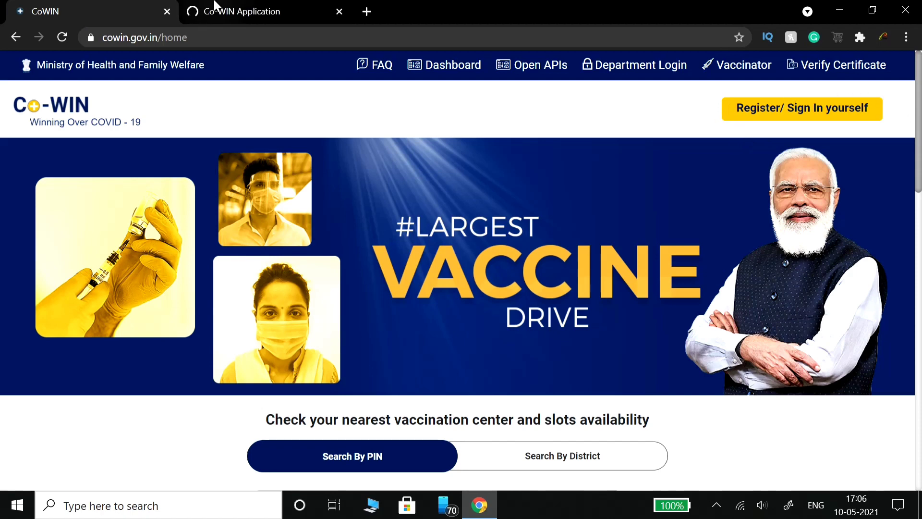
left_click(216, 9)
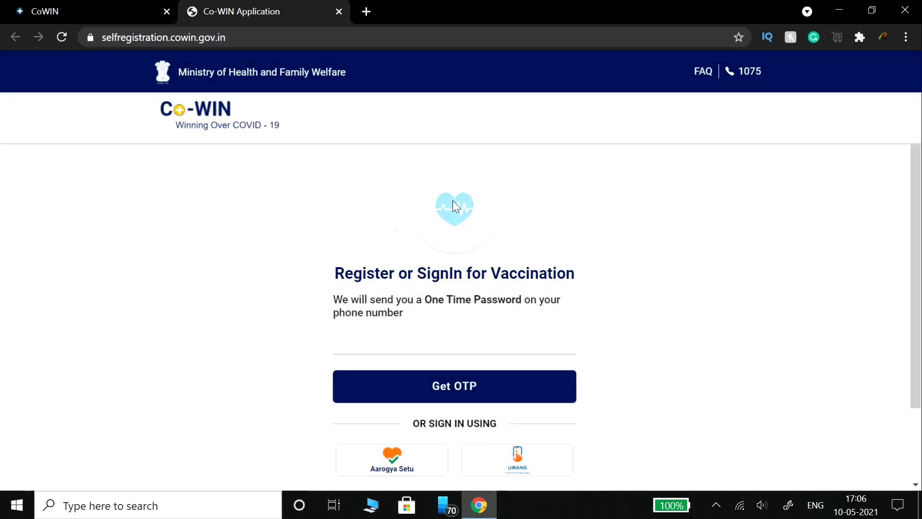
- Enter the mobile phone number and request a one-time password by SMS
scroll(428, 338, "down", 2)
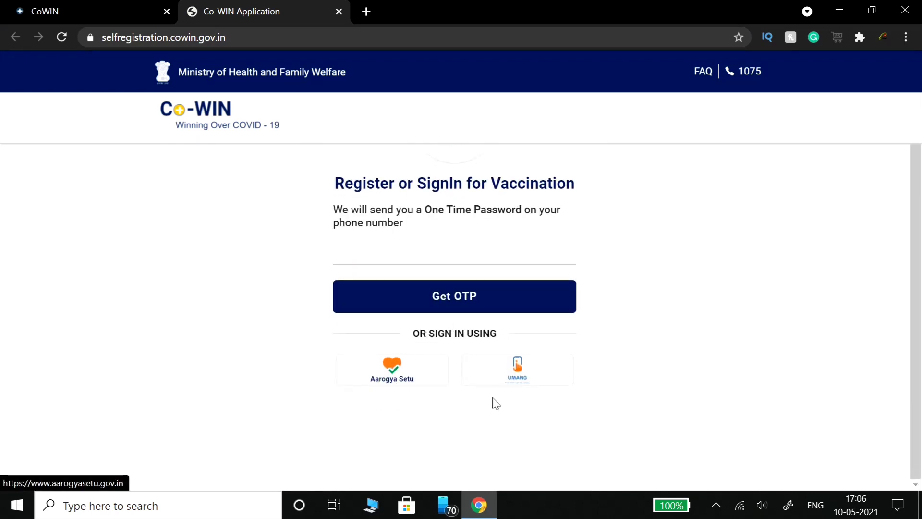
left_click(437, 241)
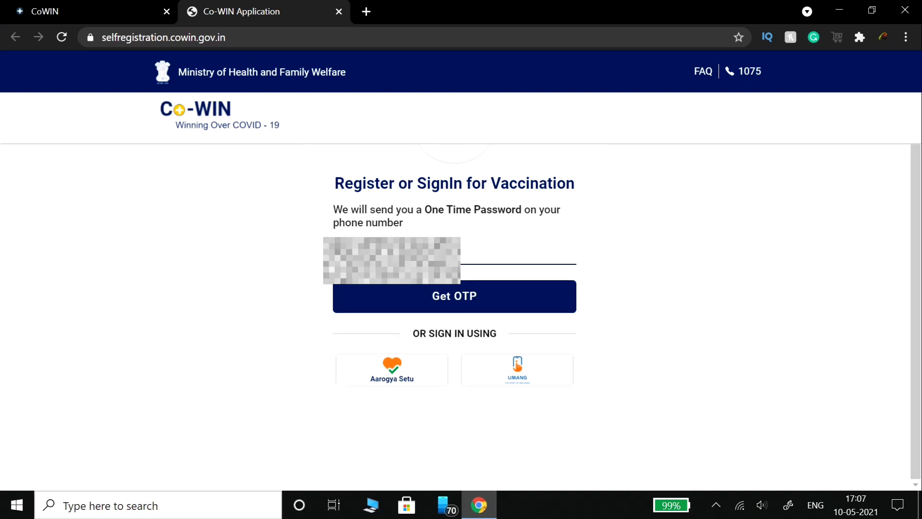
left_click(420, 298)
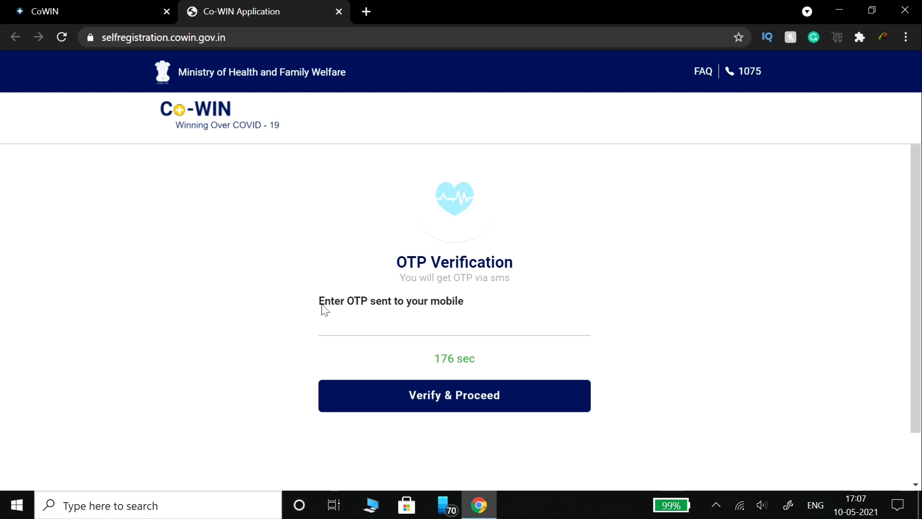
- Enter the received OTP to sign in, then start registering a new family member
left_click(394, 327)
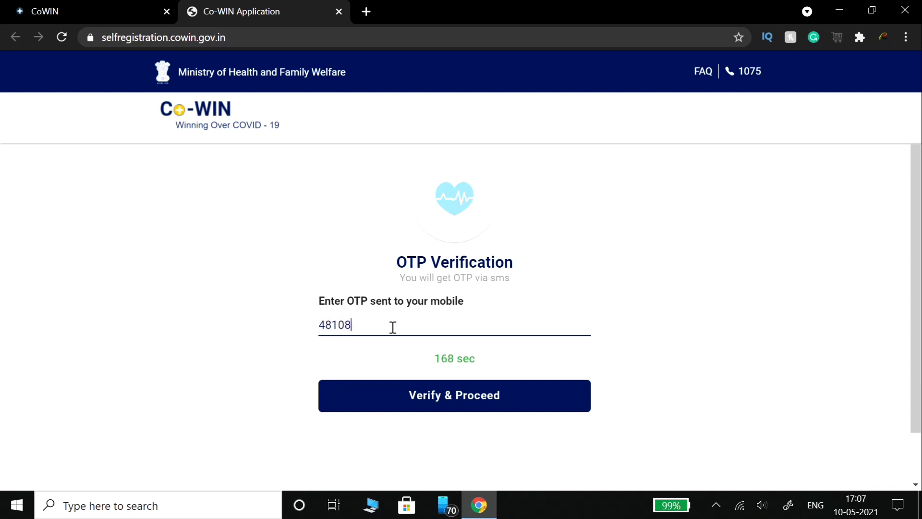
left_click(457, 405)
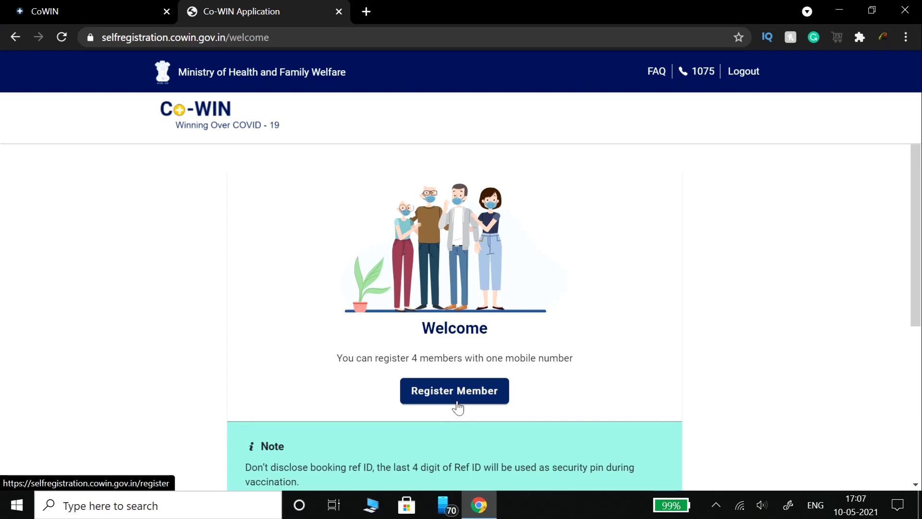
left_click(457, 394)
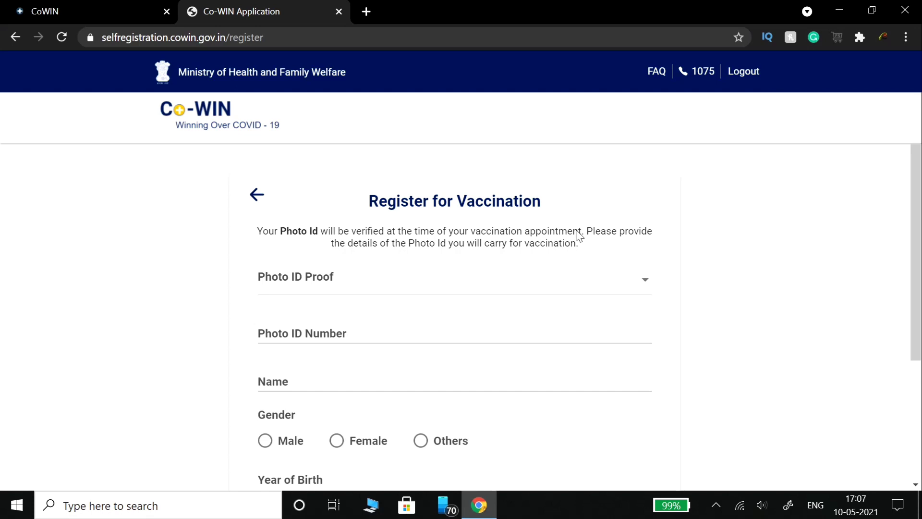
- Choose Aadhaar Card as the member's Photo ID Proof
left_click(311, 287)
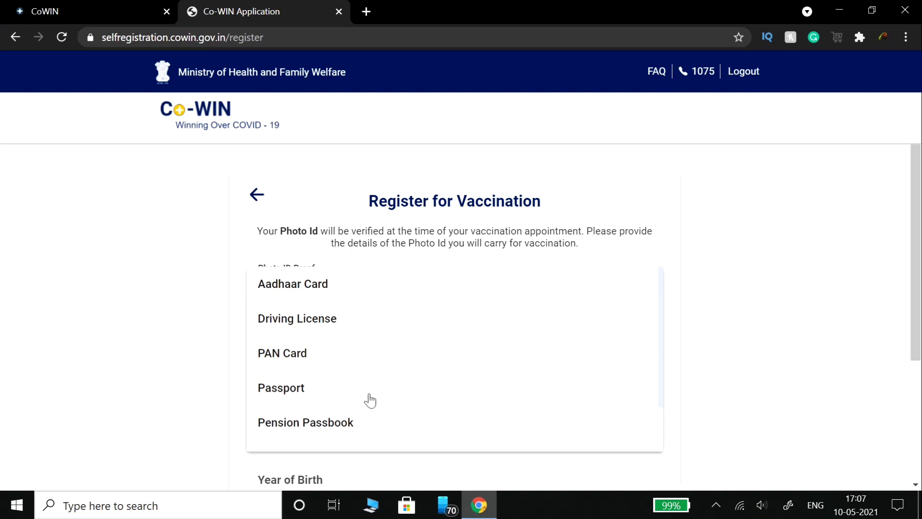
scroll(370, 400, "down", 2)
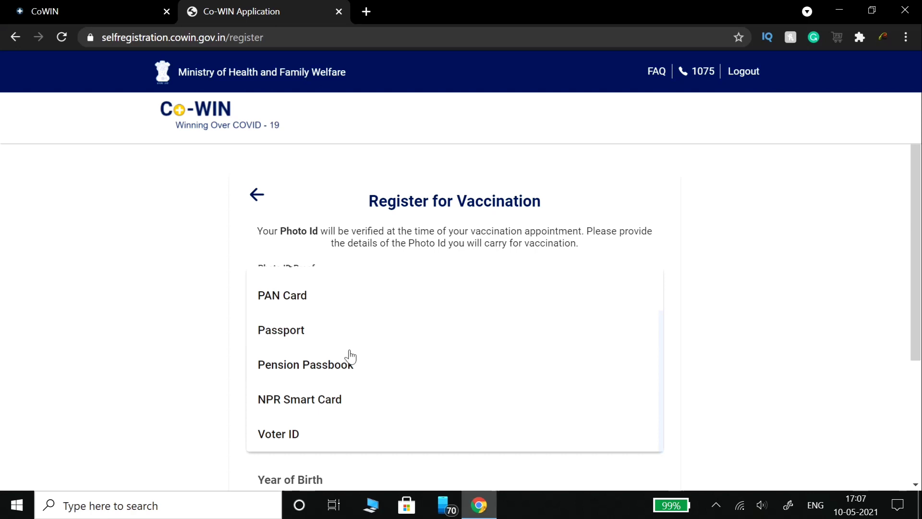
scroll(350, 356, "up", 2)
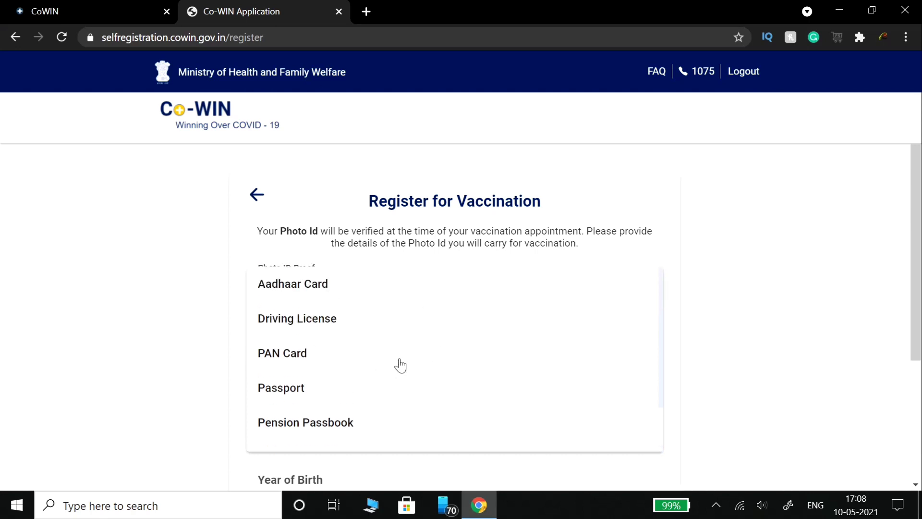
left_click(334, 287)
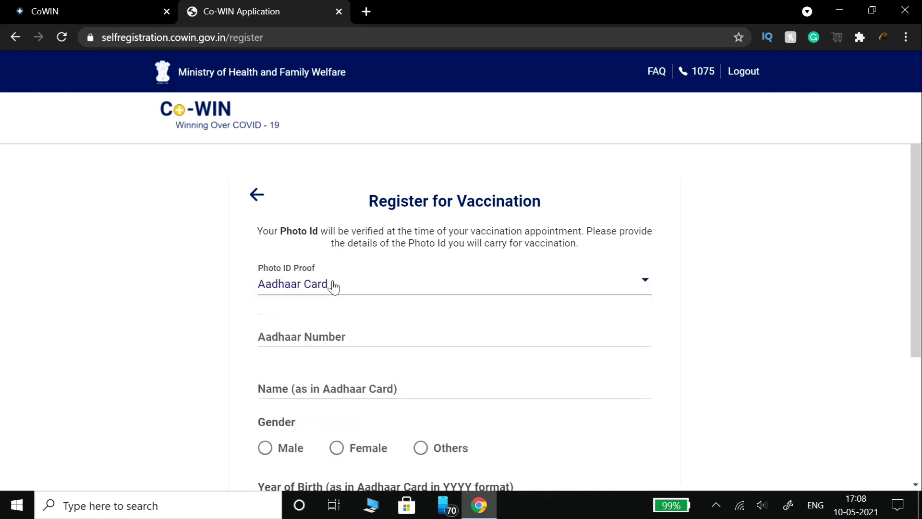
- Enter the first member's Aadhaar number and full name
left_click(296, 335)
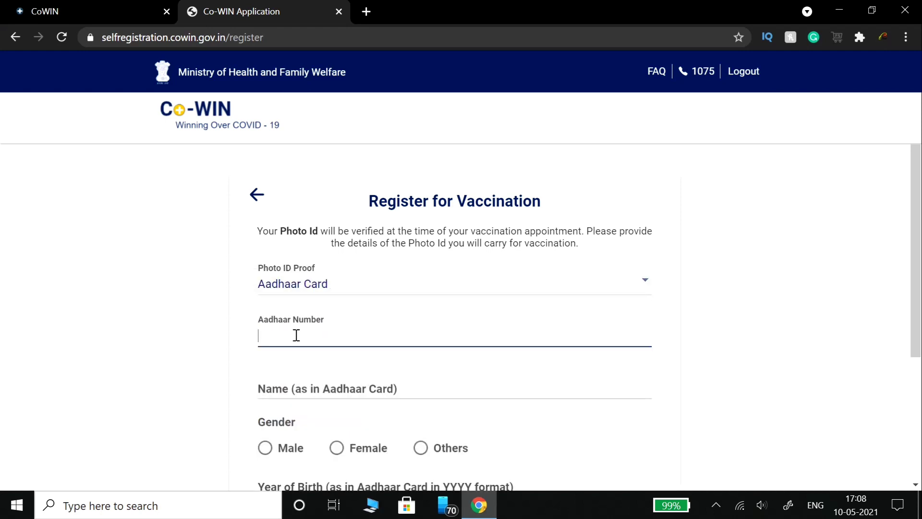
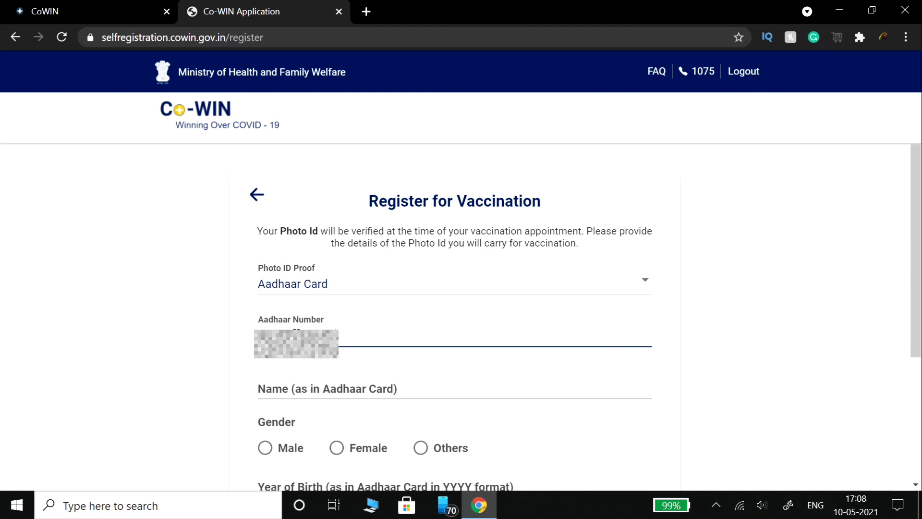
left_click(298, 385)
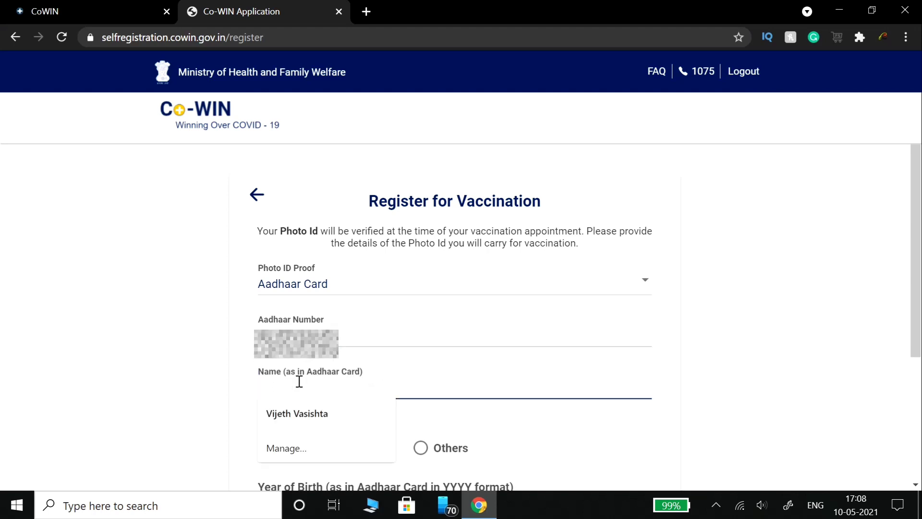
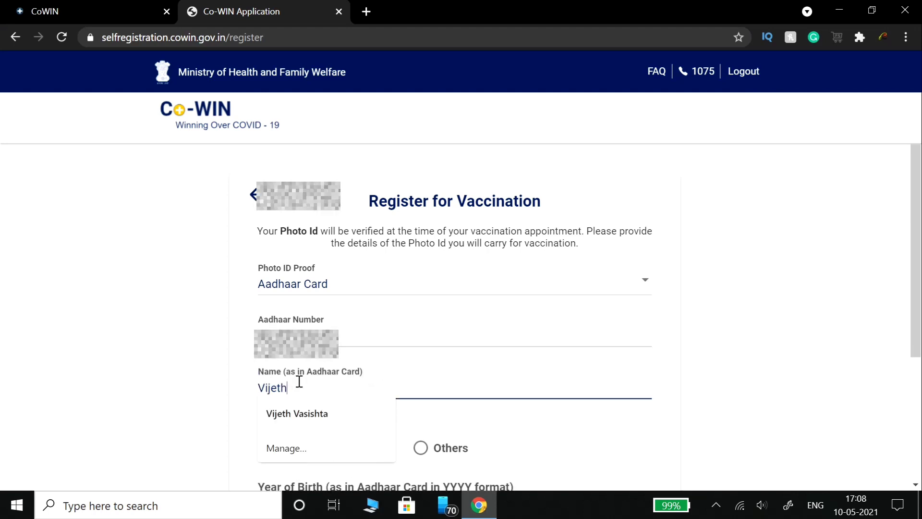
left_click(189, 367)
- Set gender to Male and year of birth to 1999, then submit the registration
scroll(192, 369, "down", 3)
scroll(189, 368, "down", 1)
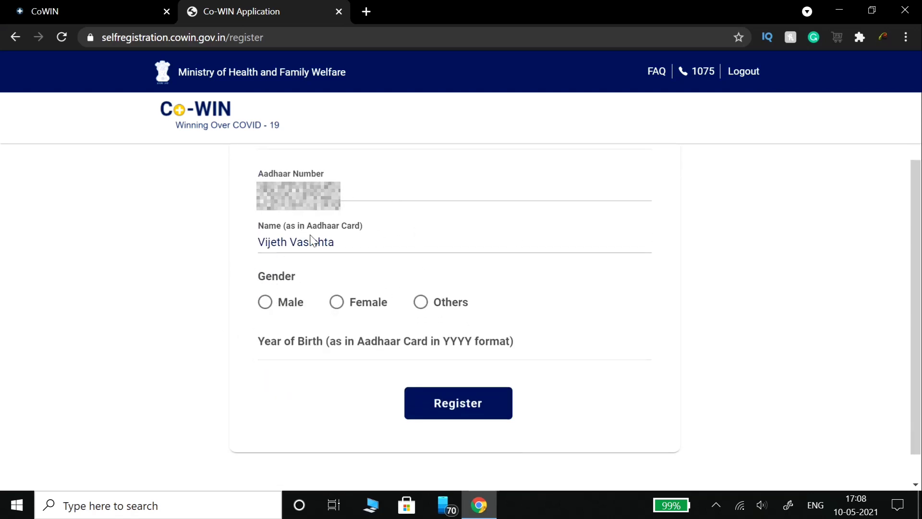
left_click(266, 305)
left_click(306, 345)
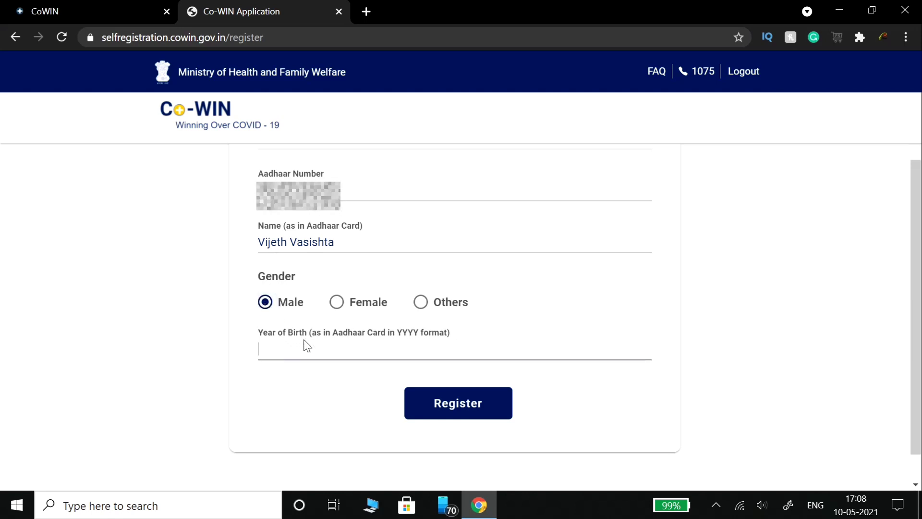
type("1999")
left_click(461, 404)
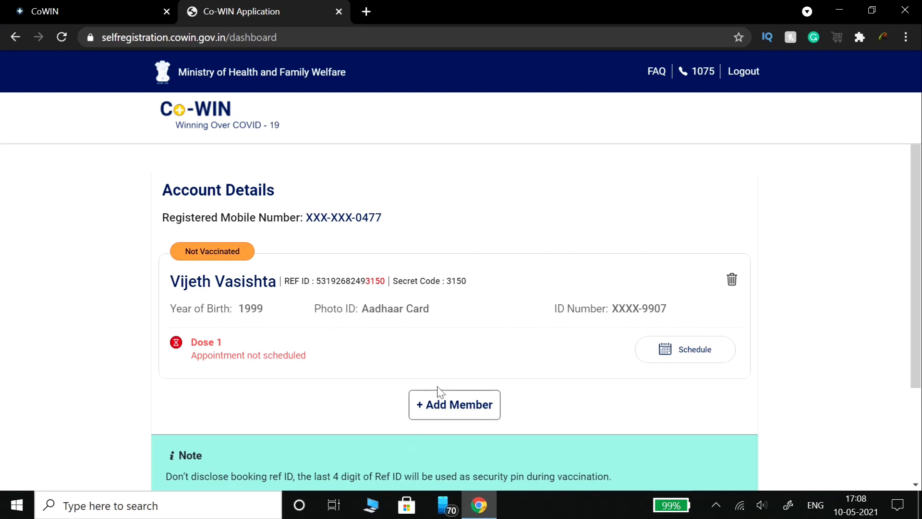
left_click(464, 408)
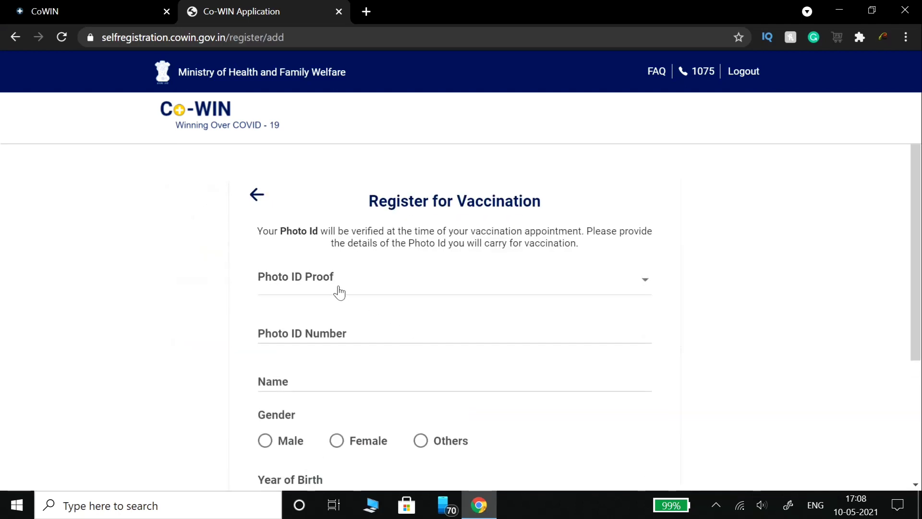
left_click(319, 290)
left_click(320, 288)
left_click(323, 331)
type("12345678")
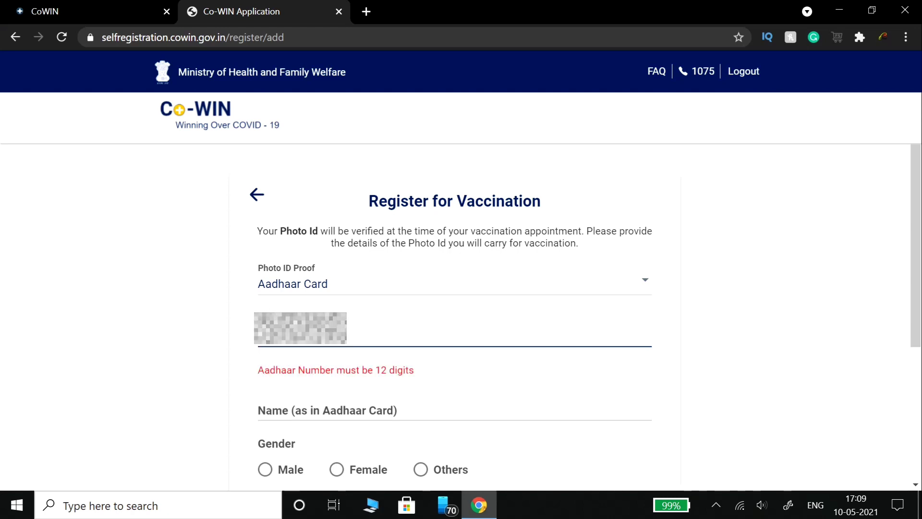
type("9012")
left_click(285, 382)
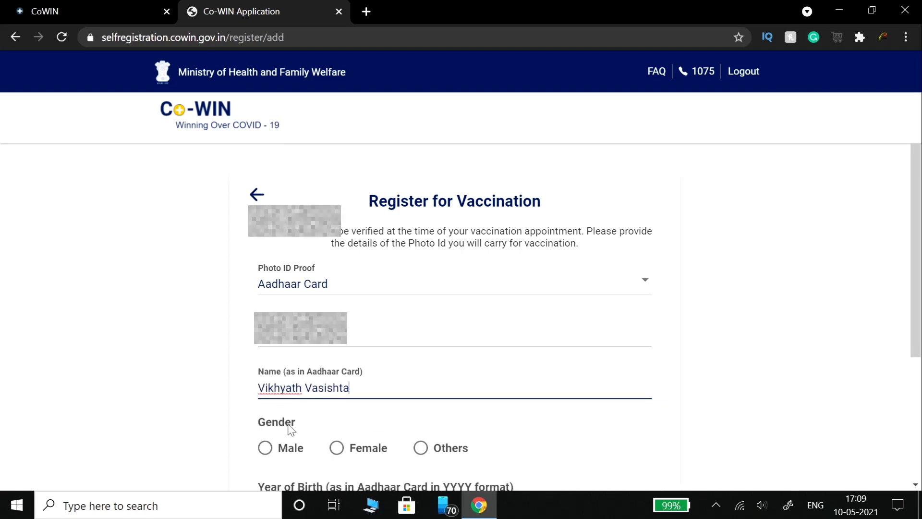
scroll(290, 427, "down", 3)
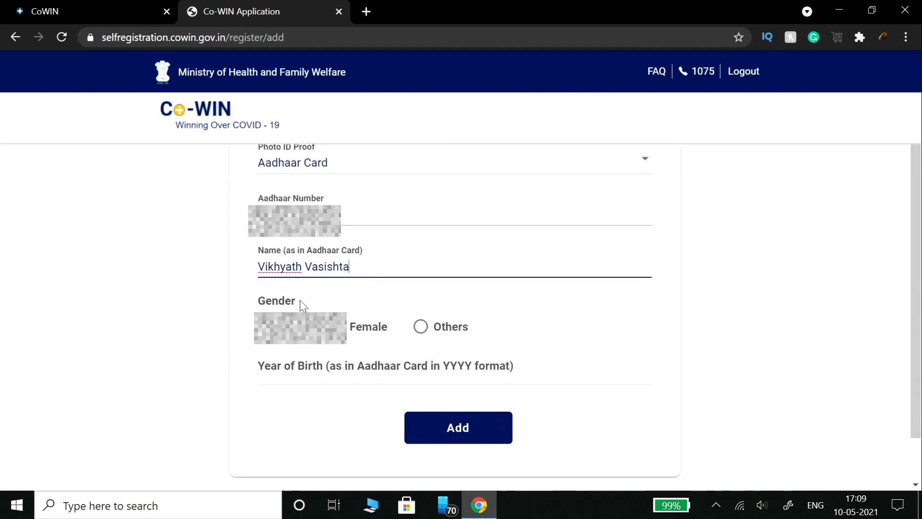
left_click(293, 371)
type("2001")
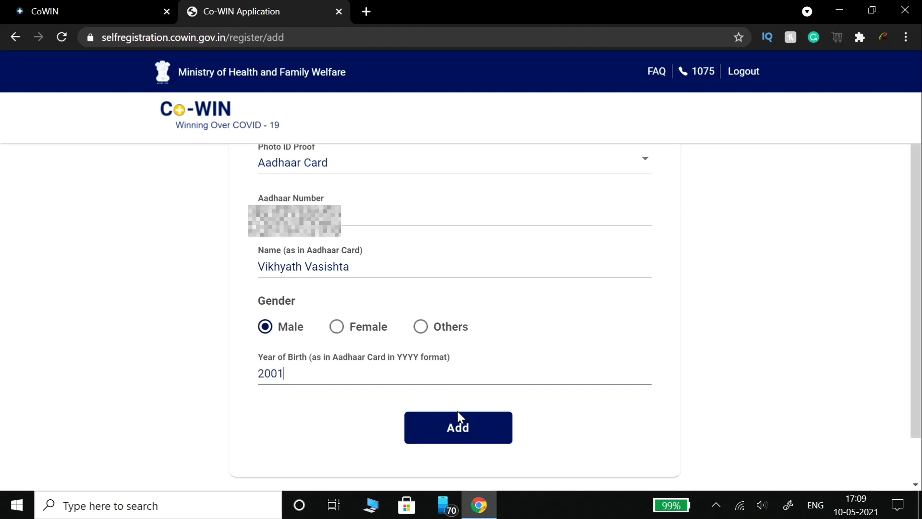
left_click(457, 424)
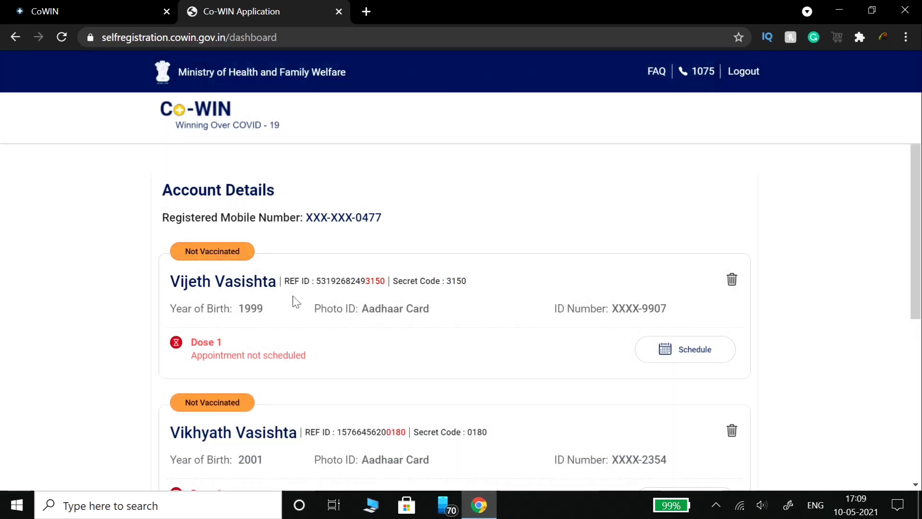
scroll(390, 338, "down", 3)
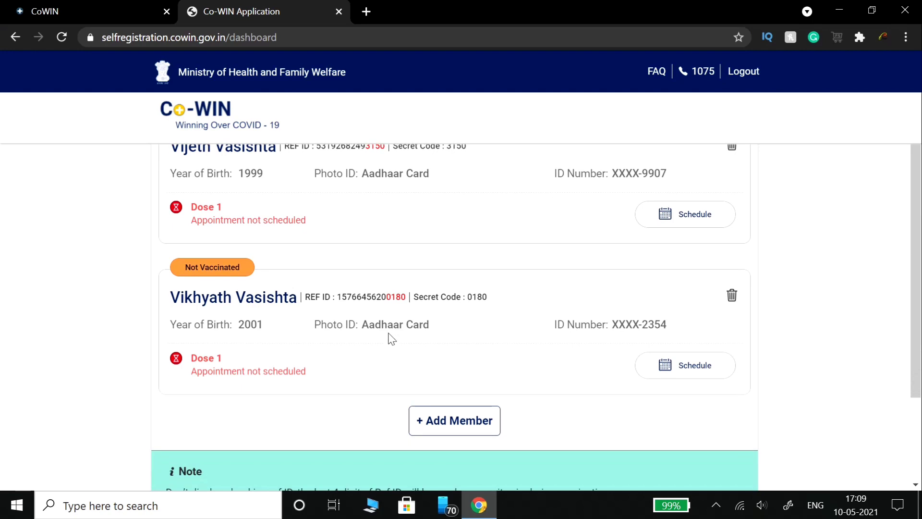
scroll(546, 297, "down", 3)
scroll(546, 297, "up", 4)
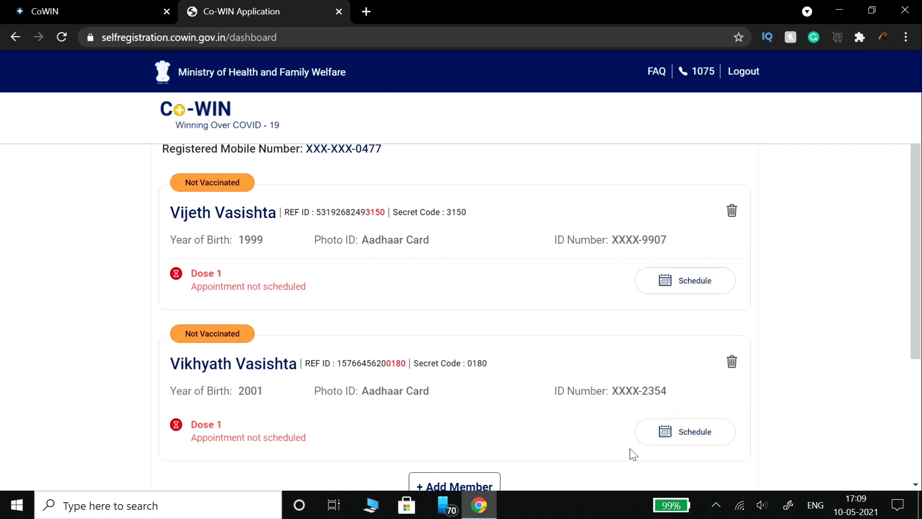
scroll(463, 300, "up", 2)
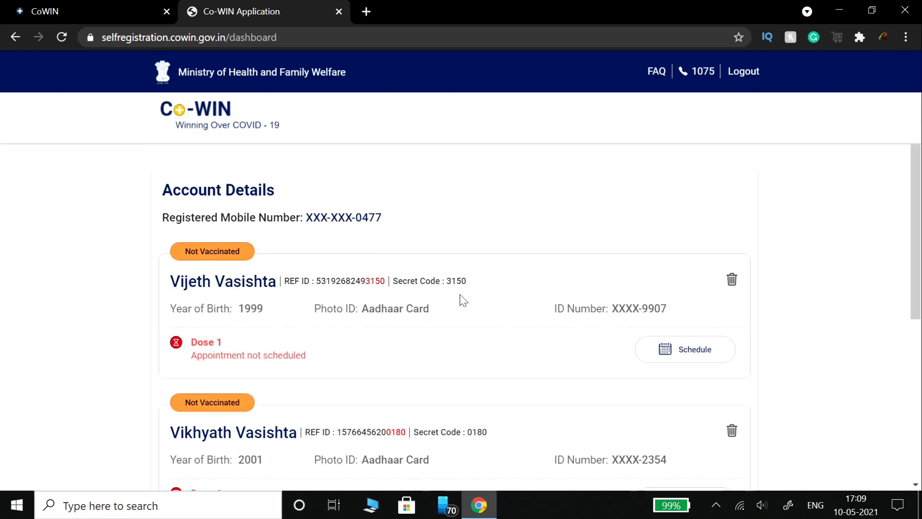
scroll(463, 301, "down", 2)
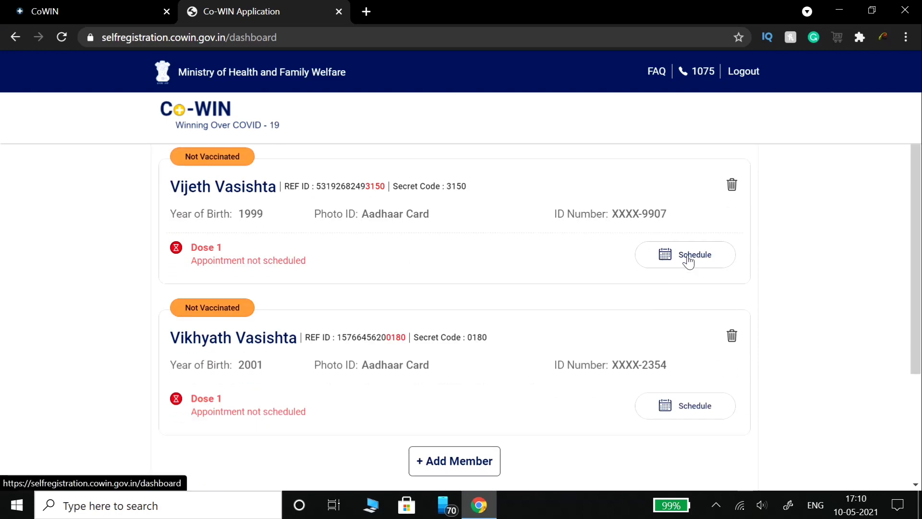
- Select both registered members for a joint Dose 1 booking and proceed to scheduling
left_click(688, 263)
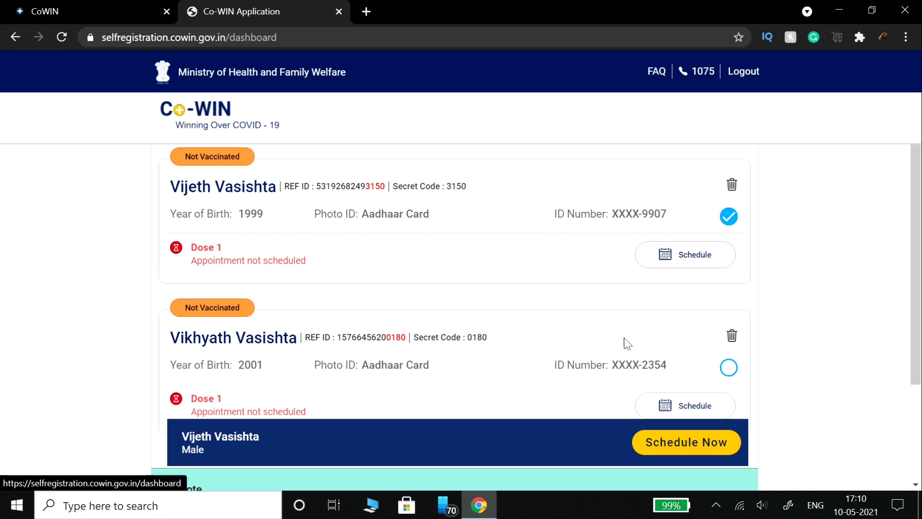
scroll(606, 331, "down", 2)
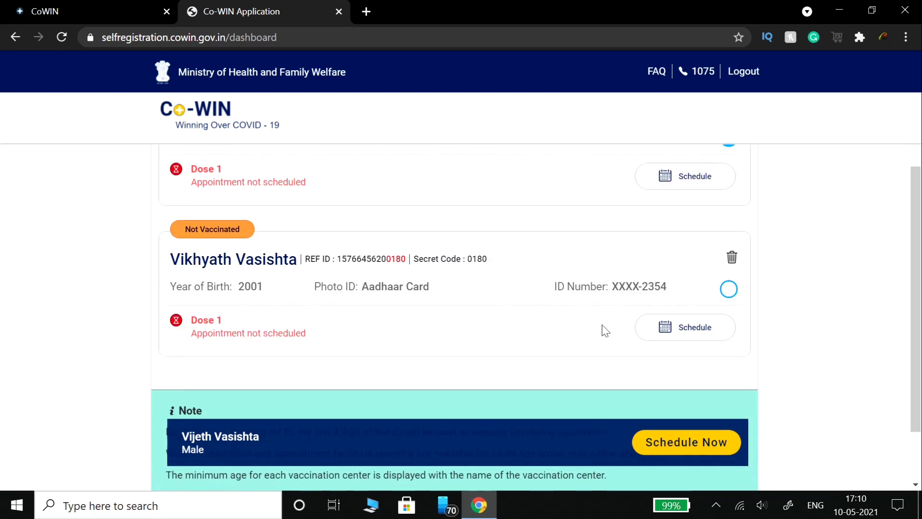
scroll(662, 264, "up", 1)
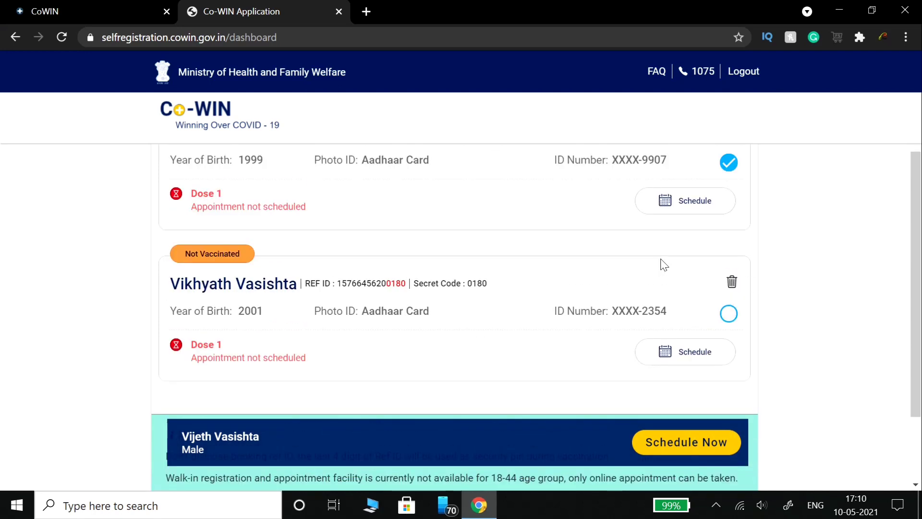
left_click(728, 315)
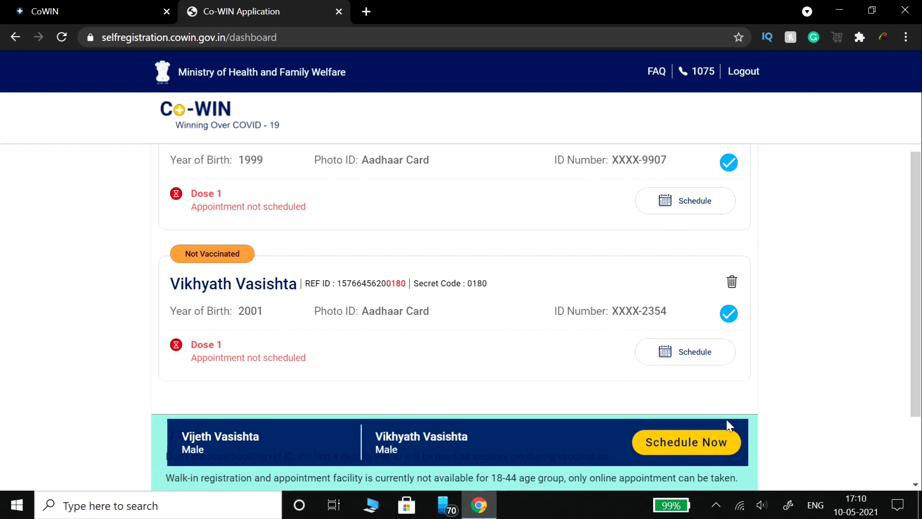
left_click(683, 448)
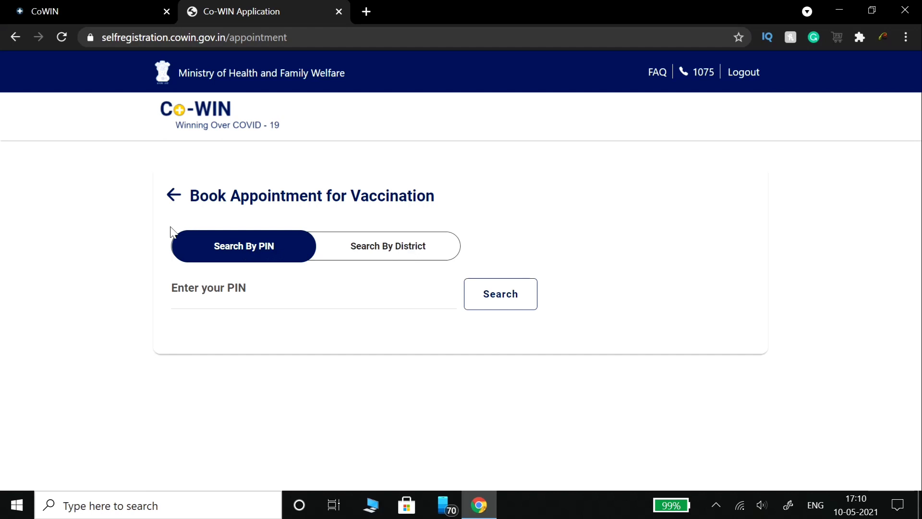
- Search vaccination centres by PIN code 577126
left_click(355, 256)
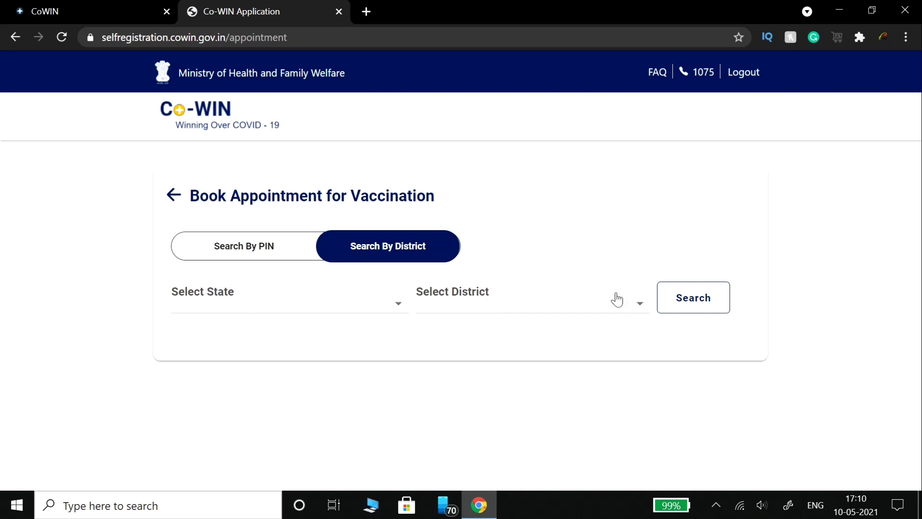
left_click(245, 250)
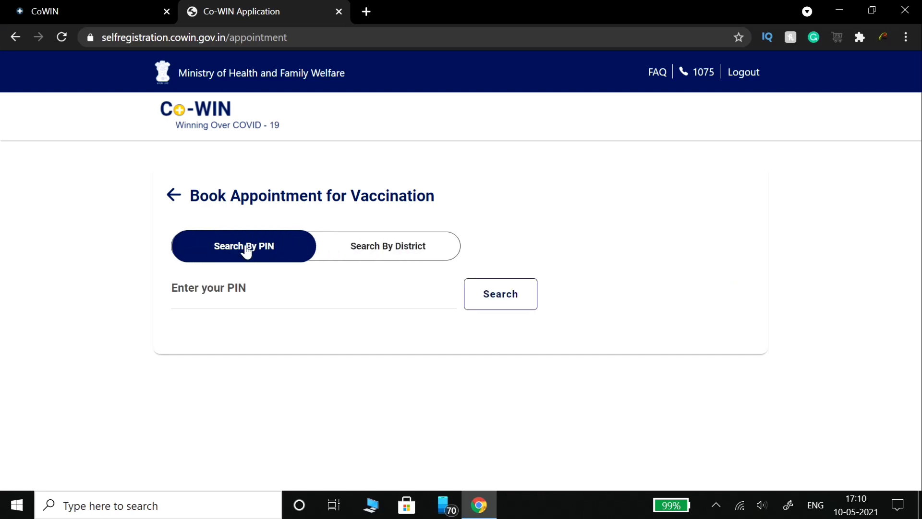
left_click(232, 288)
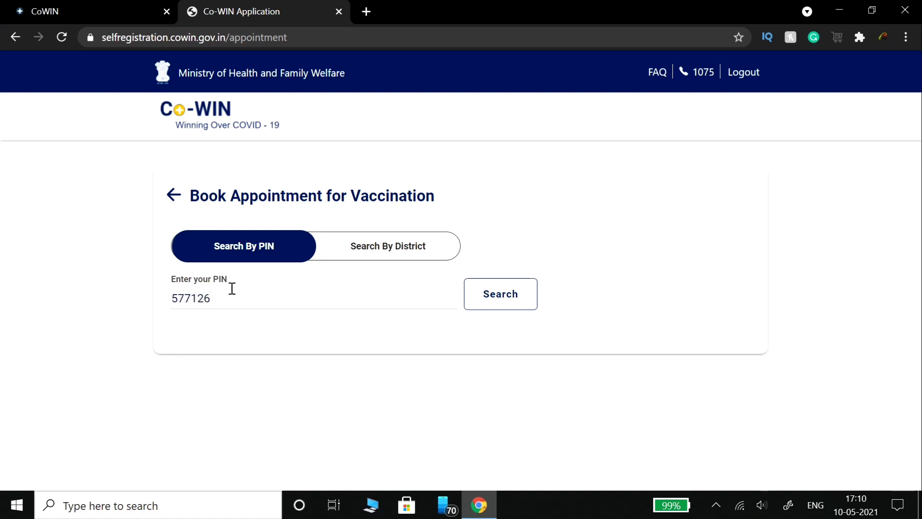
left_click(513, 294)
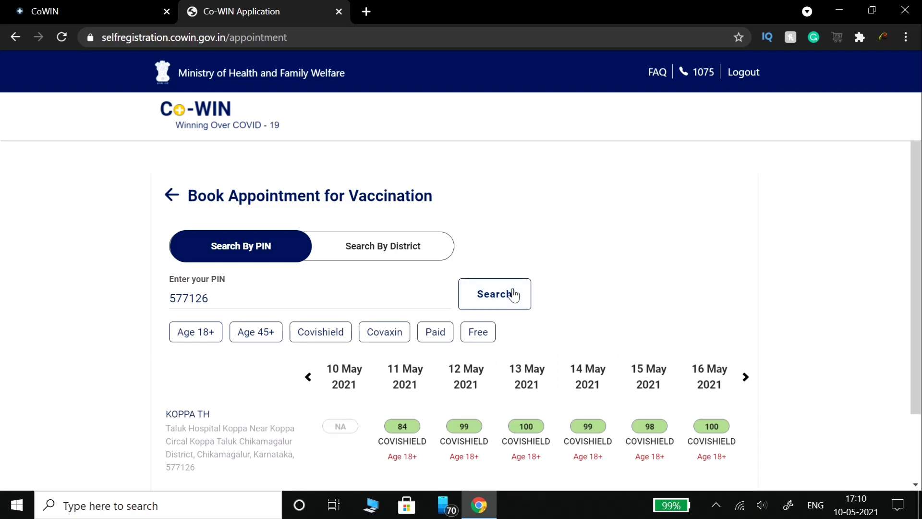
- Filter results to free Age 18+ sessions and pick Koppa TH's 11 May Covishield session
scroll(626, 335, "down", 2)
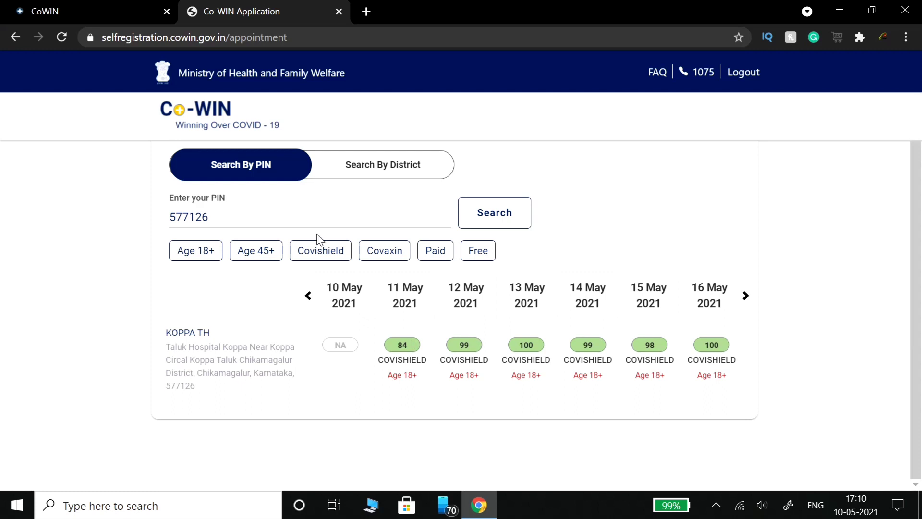
left_click(198, 256)
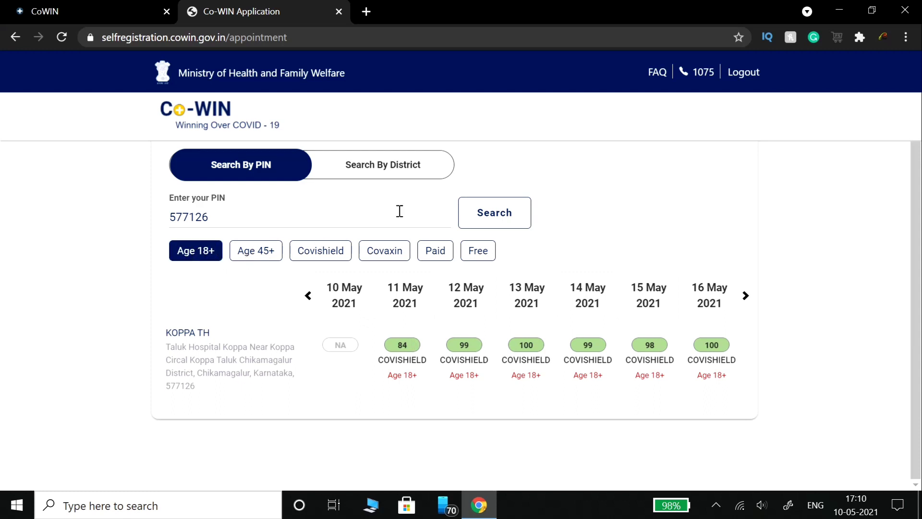
left_click(473, 254)
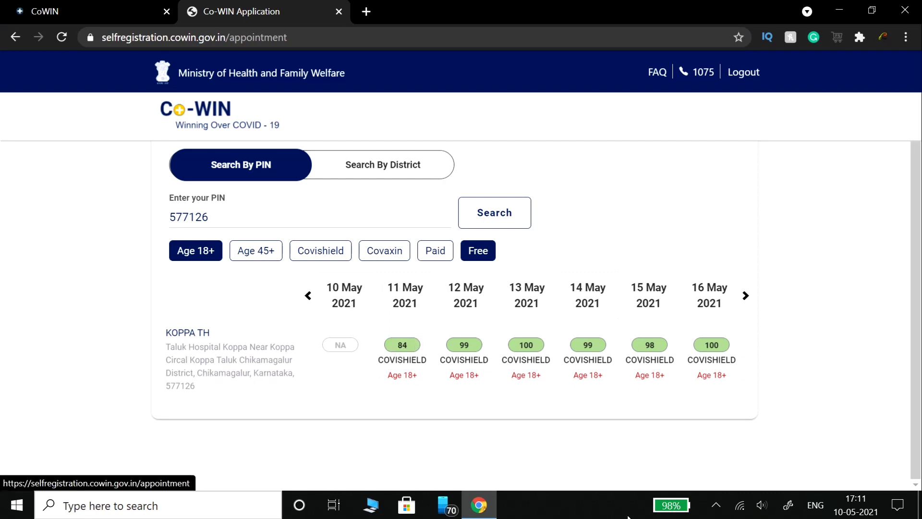
left_click(403, 345)
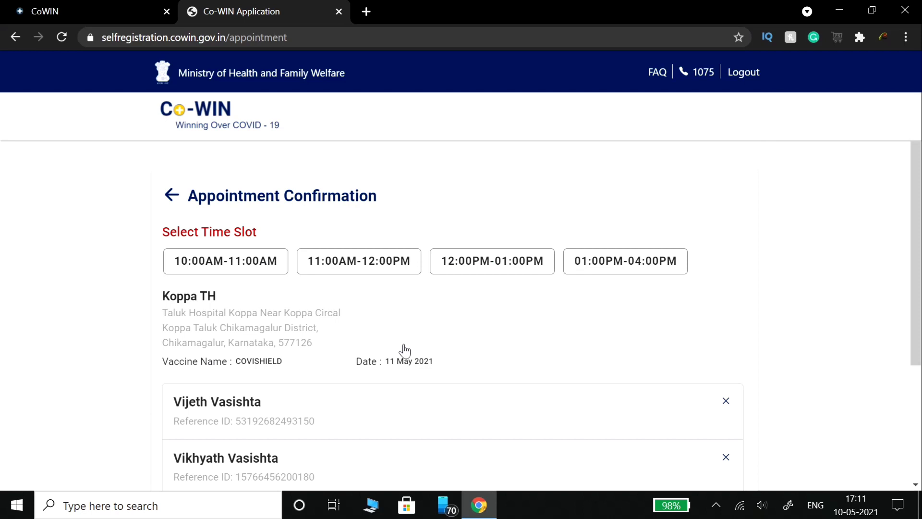
- Choose the 10:00AM-11:00AM time slot for the 11 May Koppa TH appointment
scroll(397, 362, "down", 2)
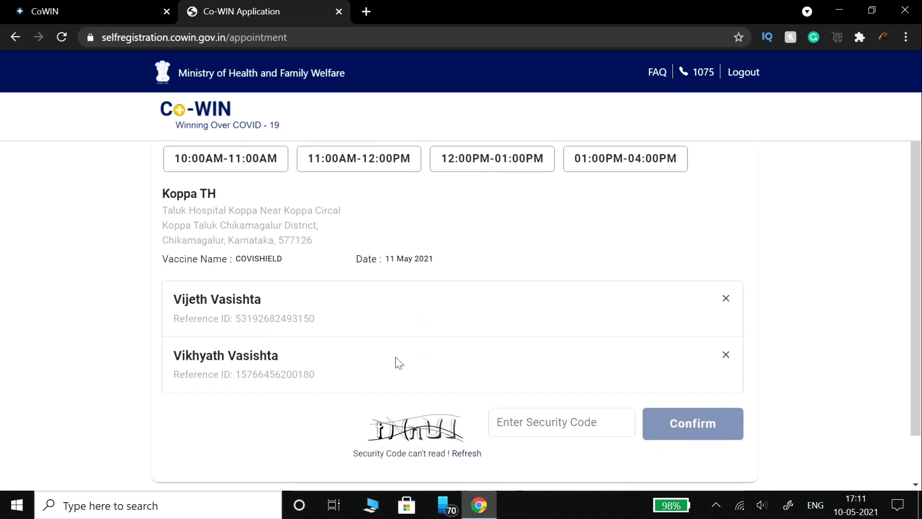
scroll(311, 186, "up", 2)
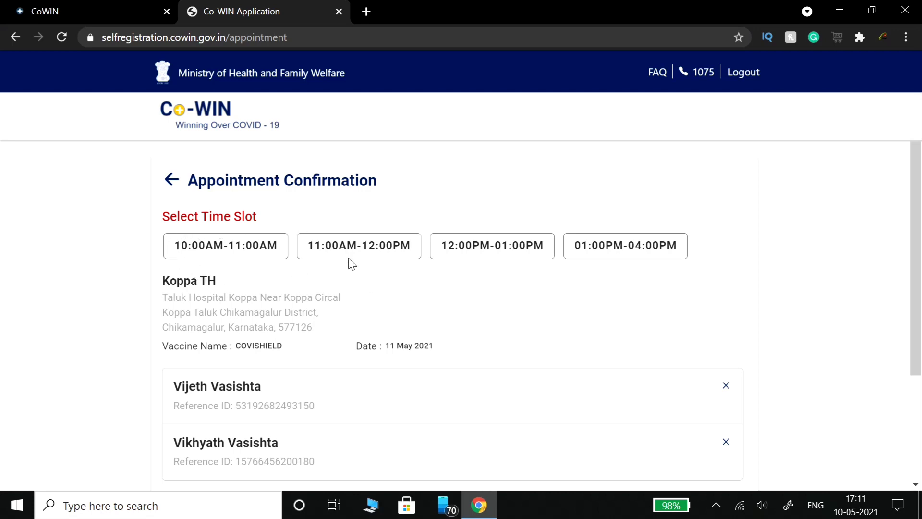
left_click(231, 251)
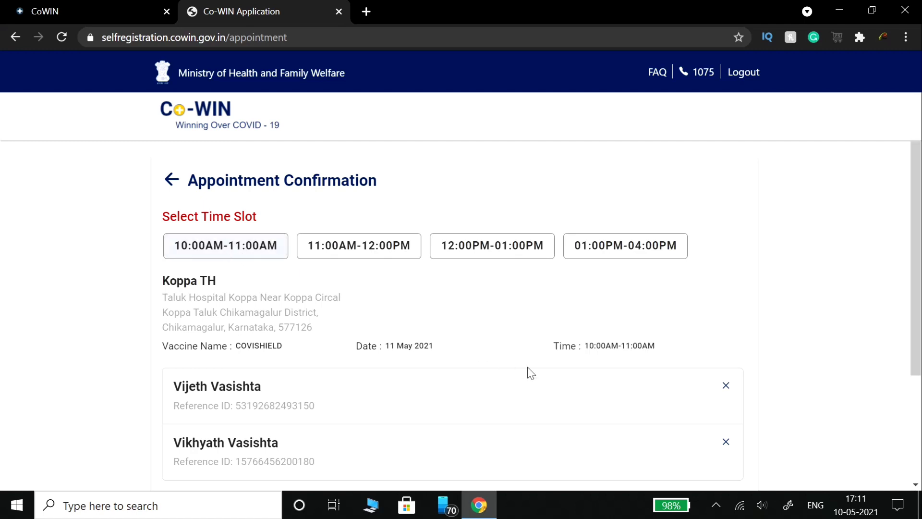
scroll(529, 373, "down", 3)
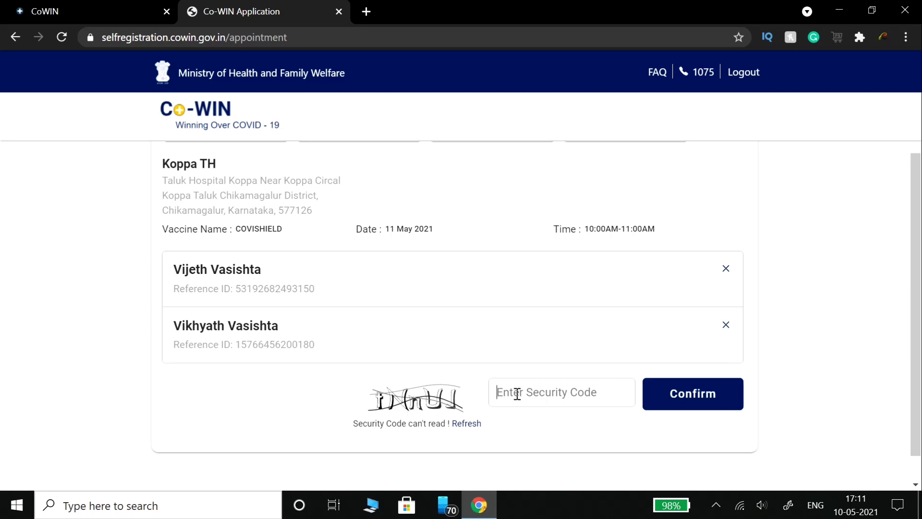
- Enter the security code and confirm the appointment for both members
type("tNnUJ")
left_click(686, 395)
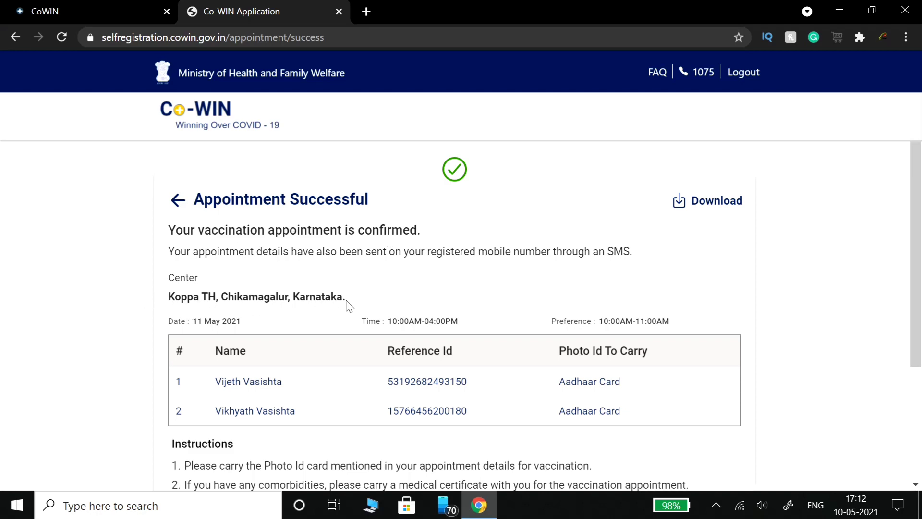
scroll(349, 306, "down", 2)
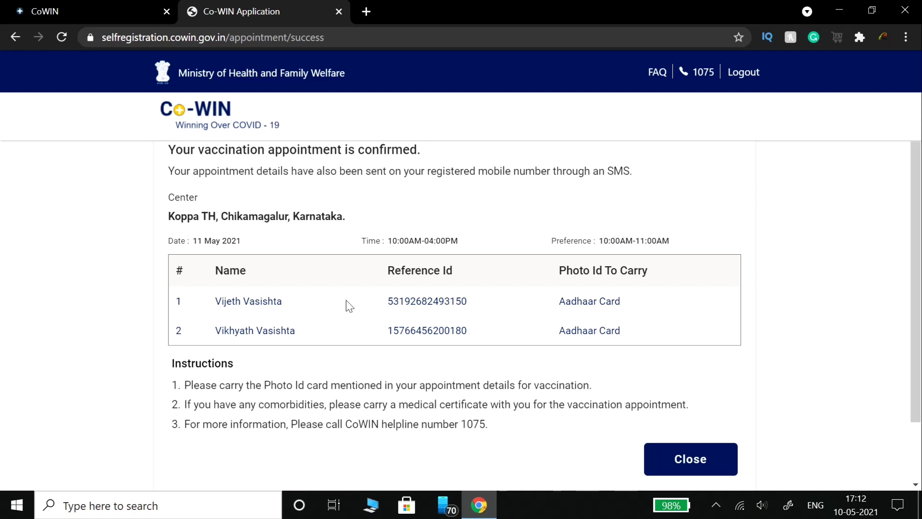